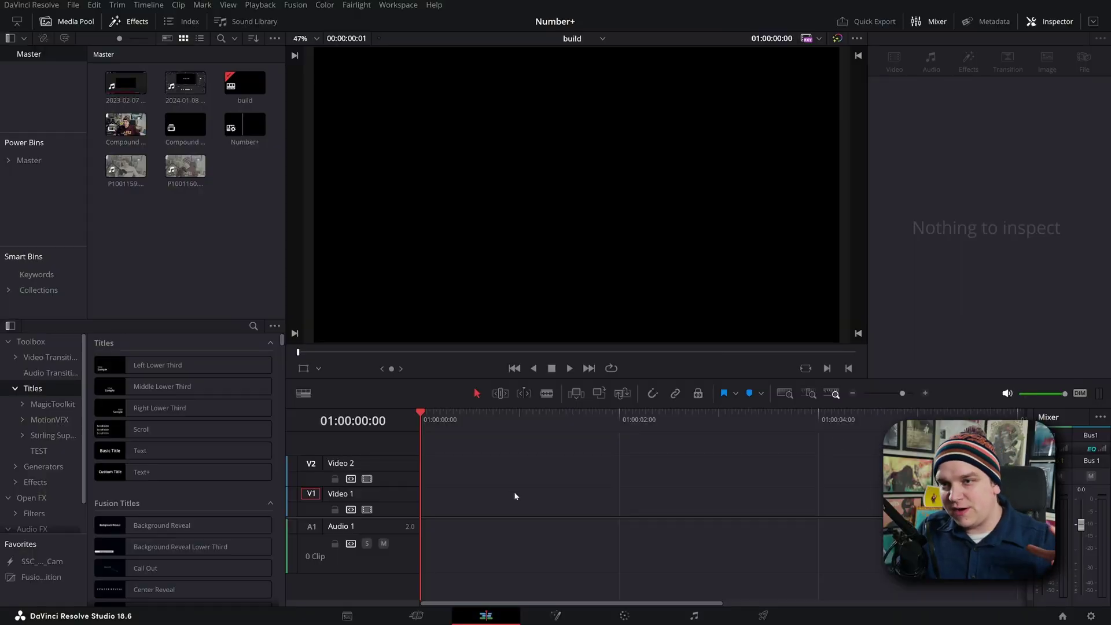
Drop the Stirling Supply Co Number+ title onto Video 1 and select it for editing
left_click(68, 22)
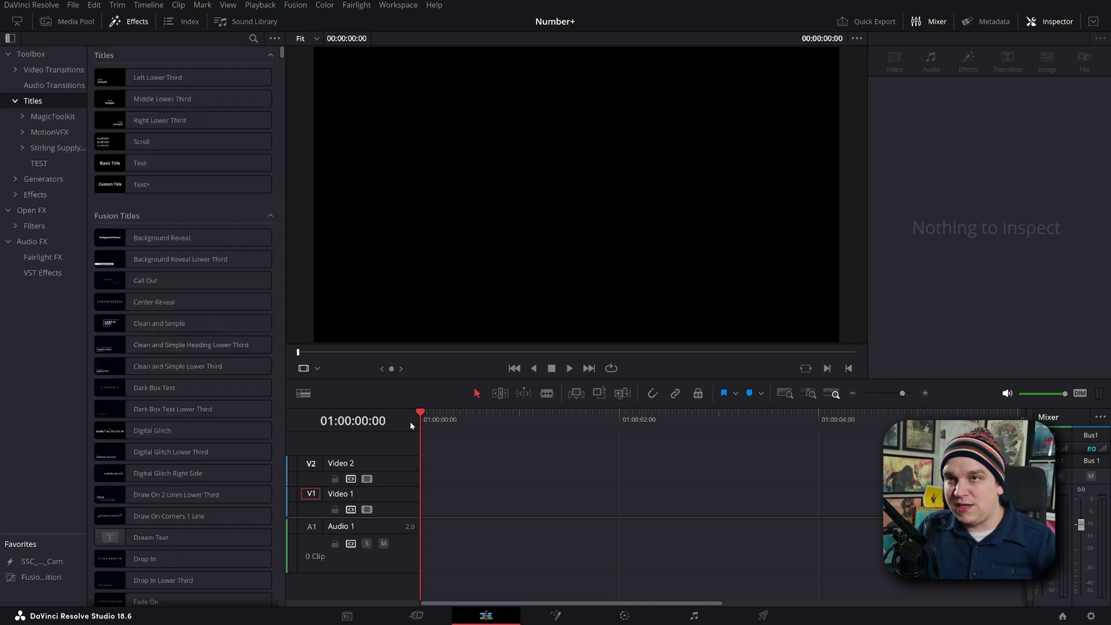
left_click(65, 148)
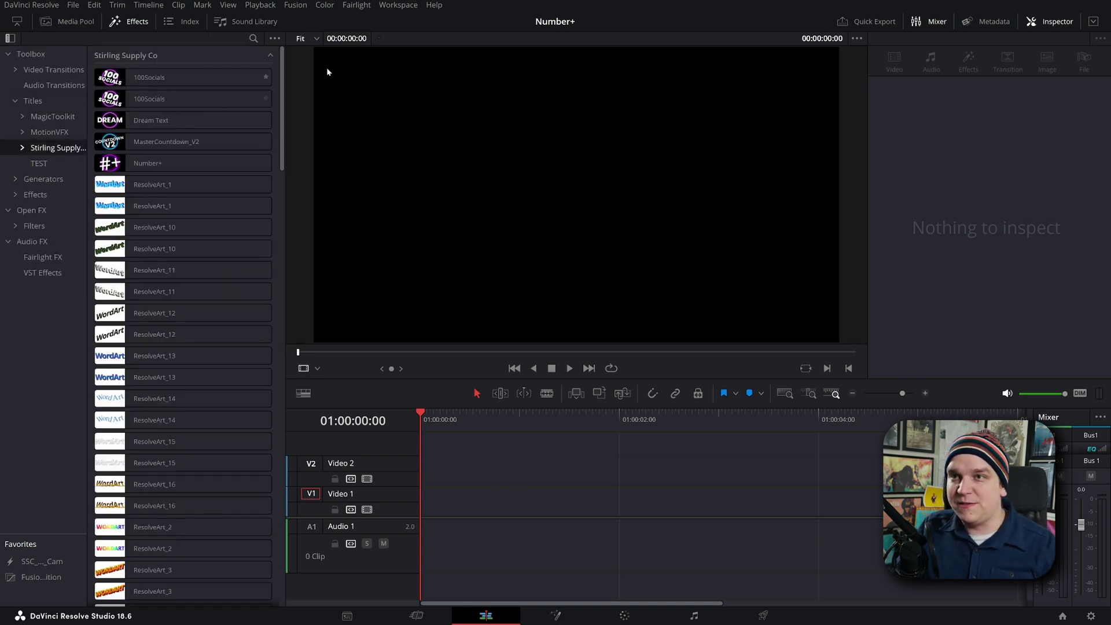
left_click_drag(184, 166, 423, 503)
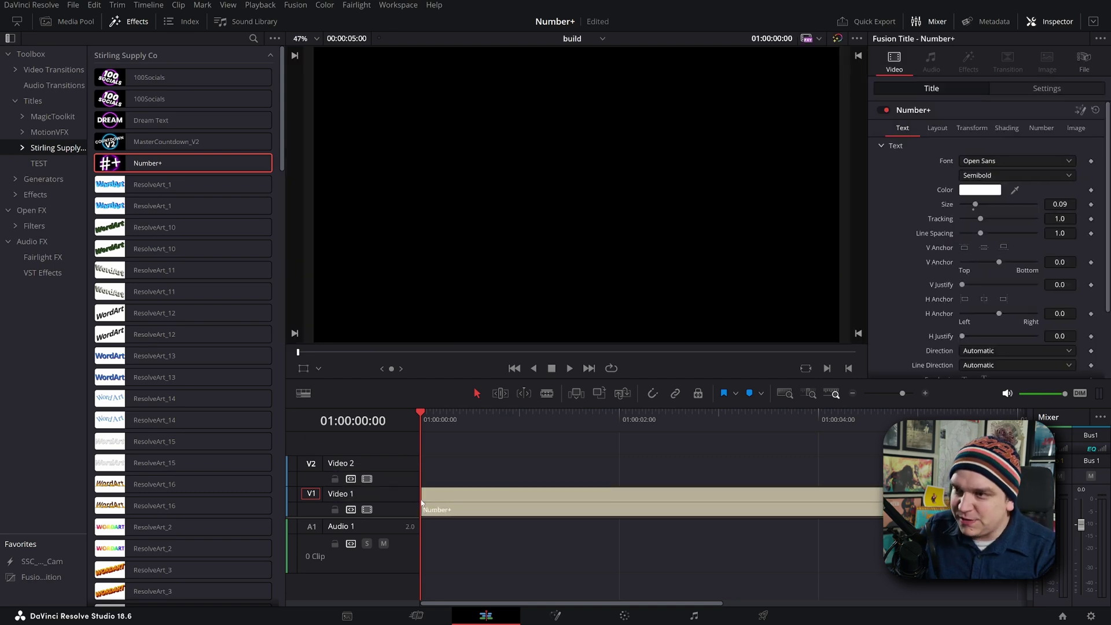
left_click(501, 418)
left_click(492, 504)
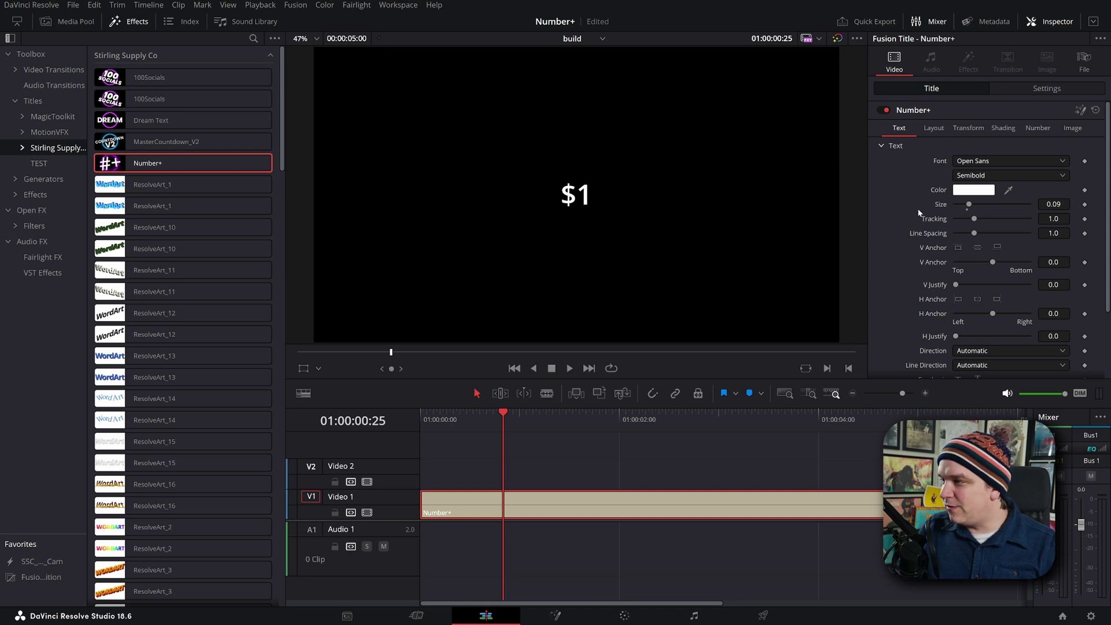
scroll(926, 243, "down", 3)
scroll(943, 291, "up", 3)
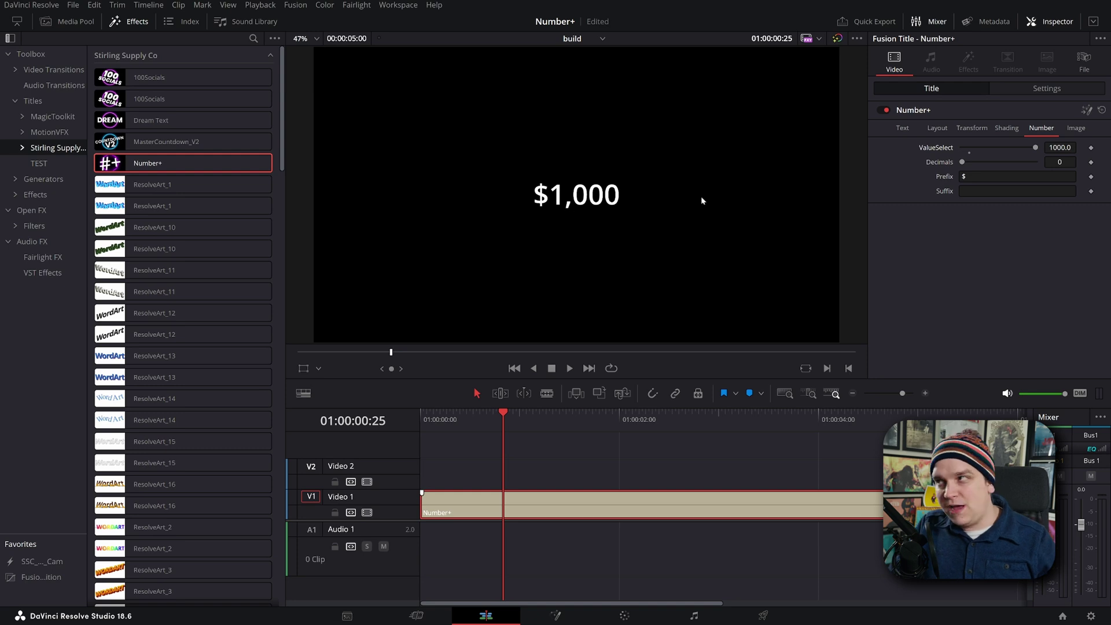
Enter 1000000 in the counter's ValueSelect field so it reads $1,000,000
left_click(1072, 150)
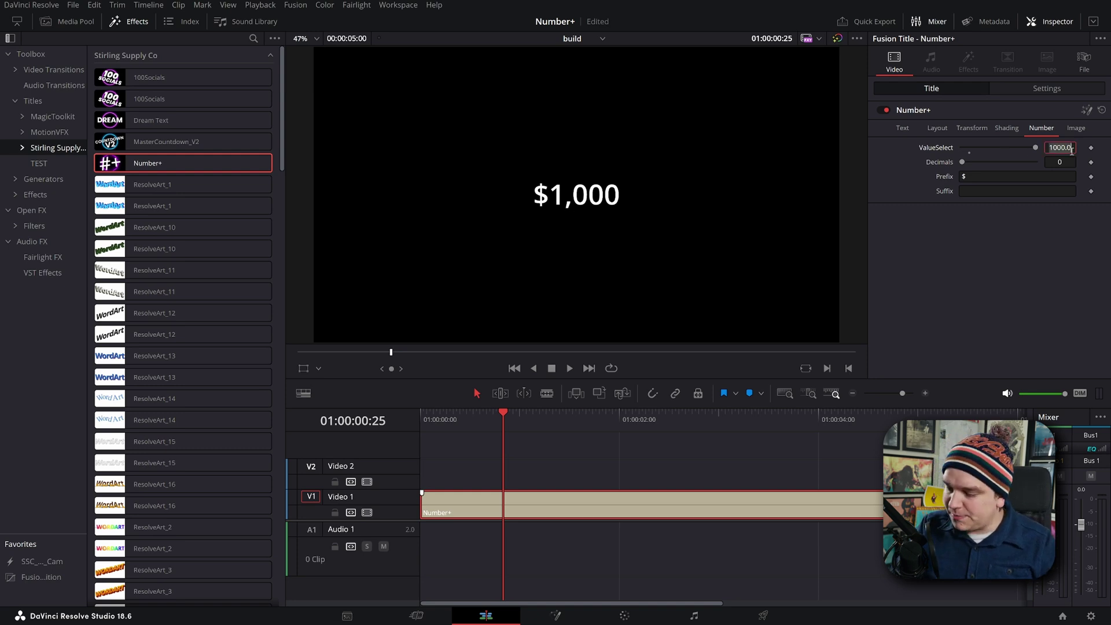
type("1000")
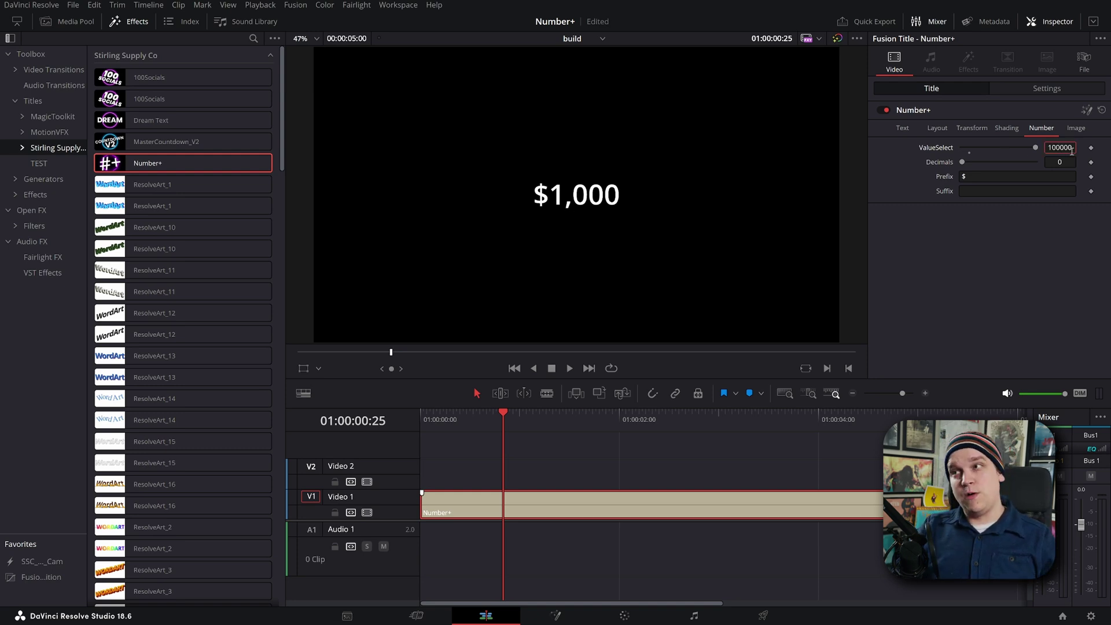
type("00")
key("Tab")
left_click(1072, 149)
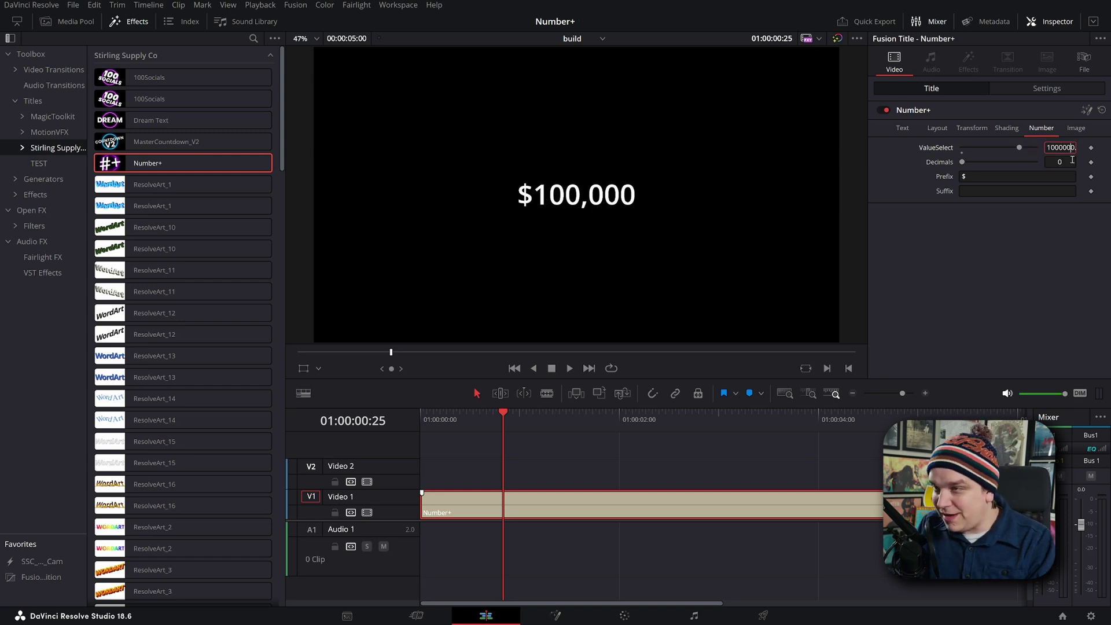
key("Tab")
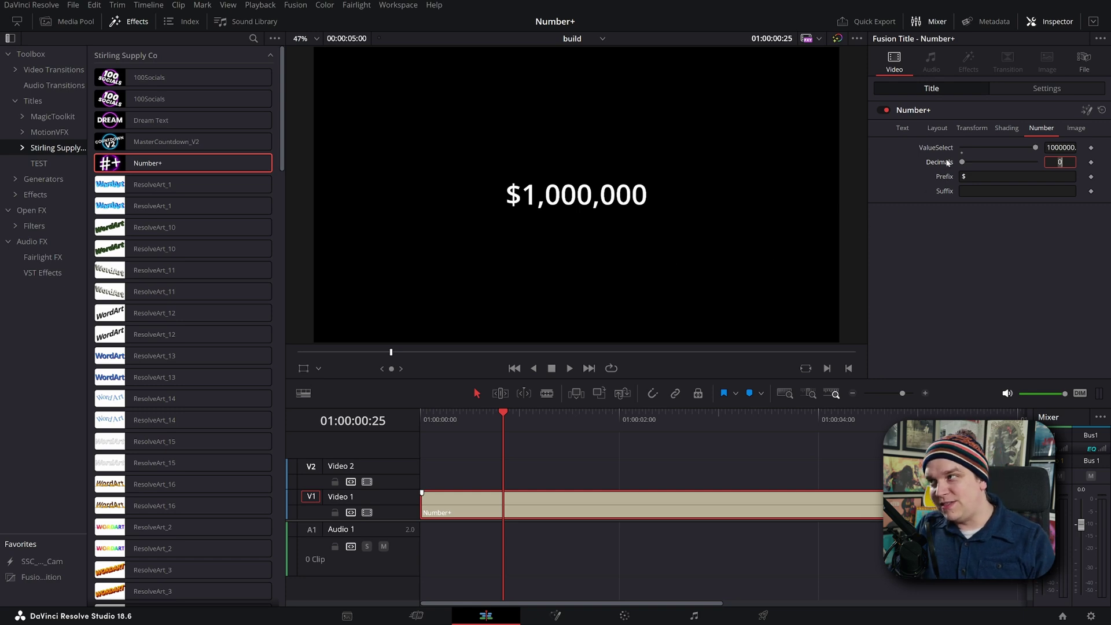
Drop the counter value to zero, then set ValueSelect to 12.5
left_click(962, 316)
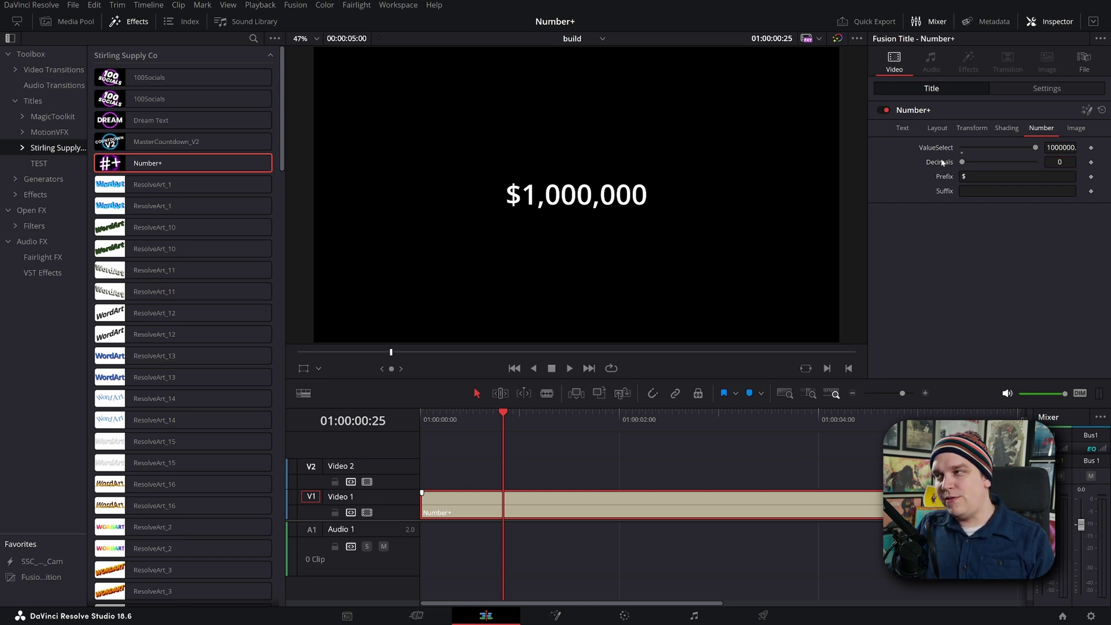
left_click_drag(1036, 150, 961, 160)
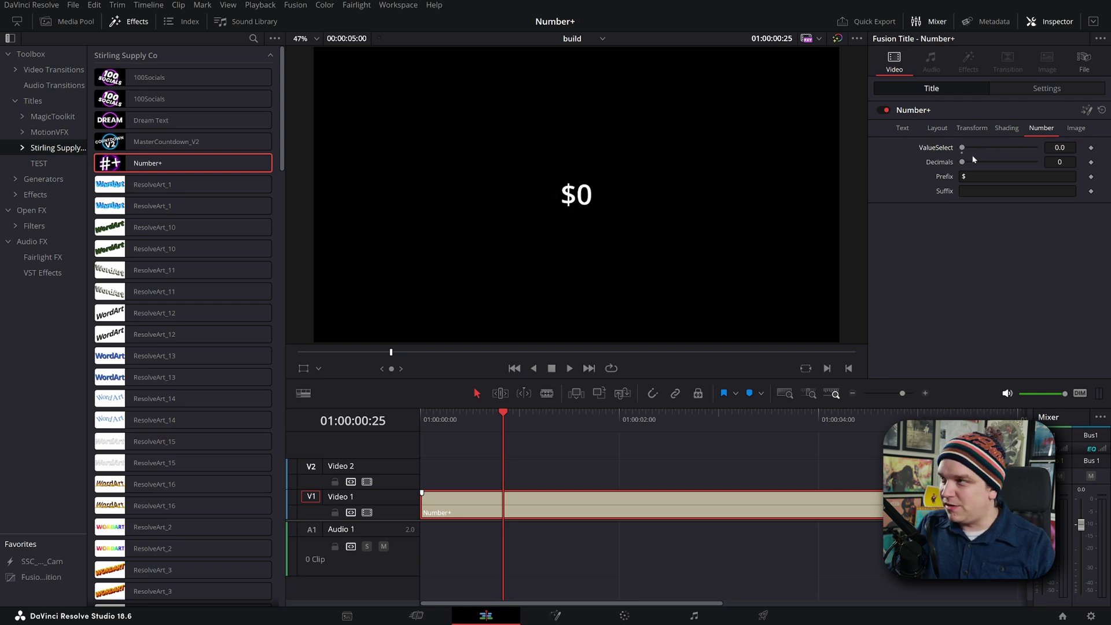
left_click(1068, 147)
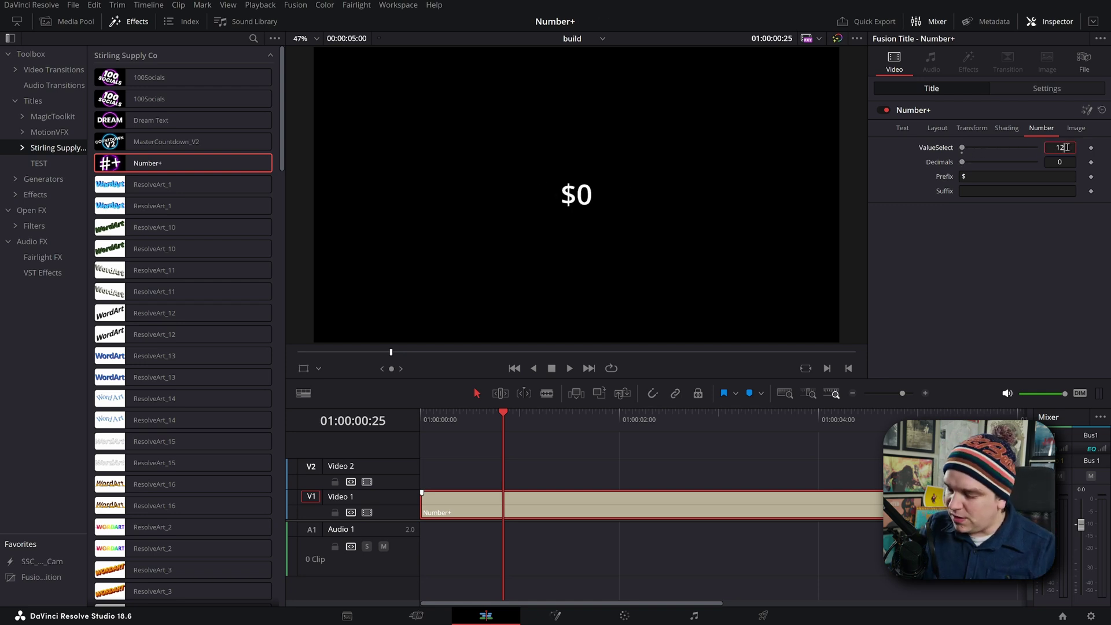
type("12.5")
key("Tab")
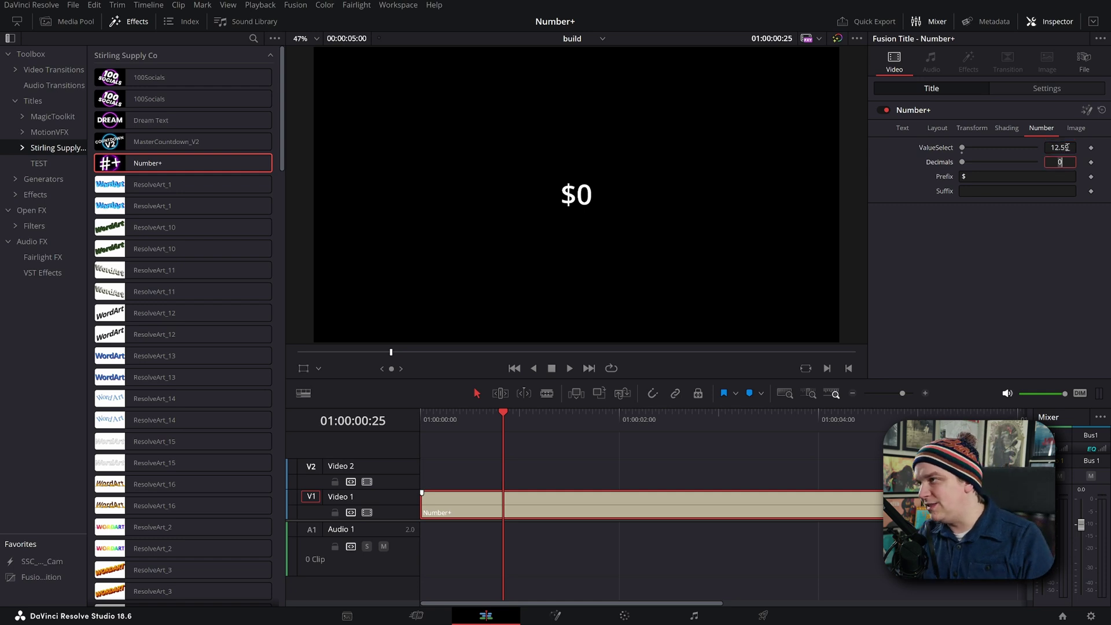
Raise Decimals to 3 and change the value to 12.592
left_click(1016, 274)
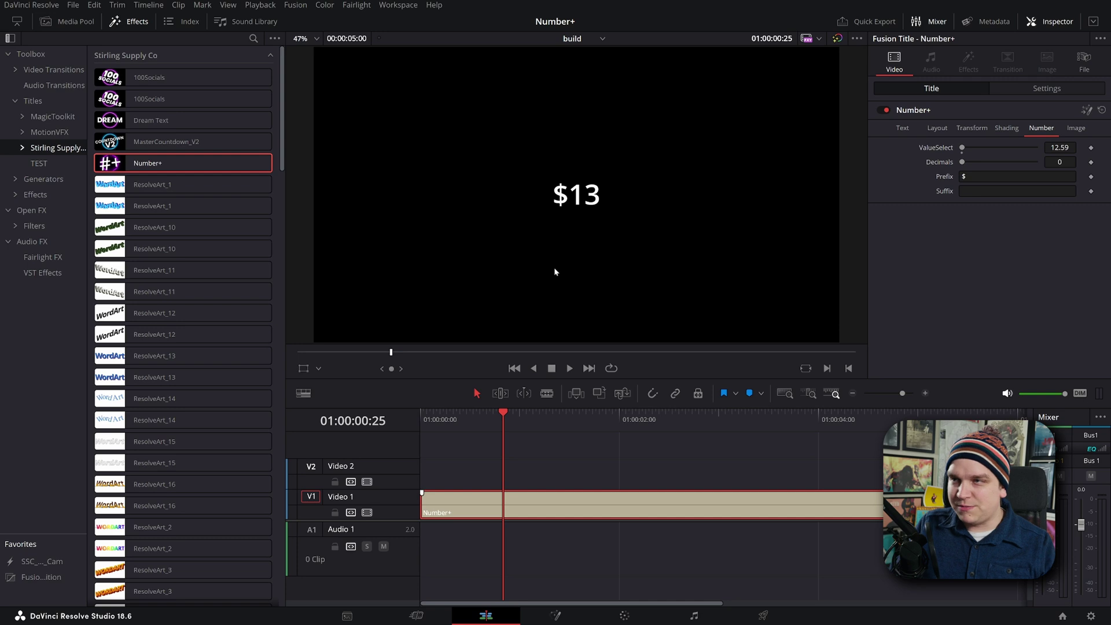
left_click_drag(972, 164, 1011, 162)
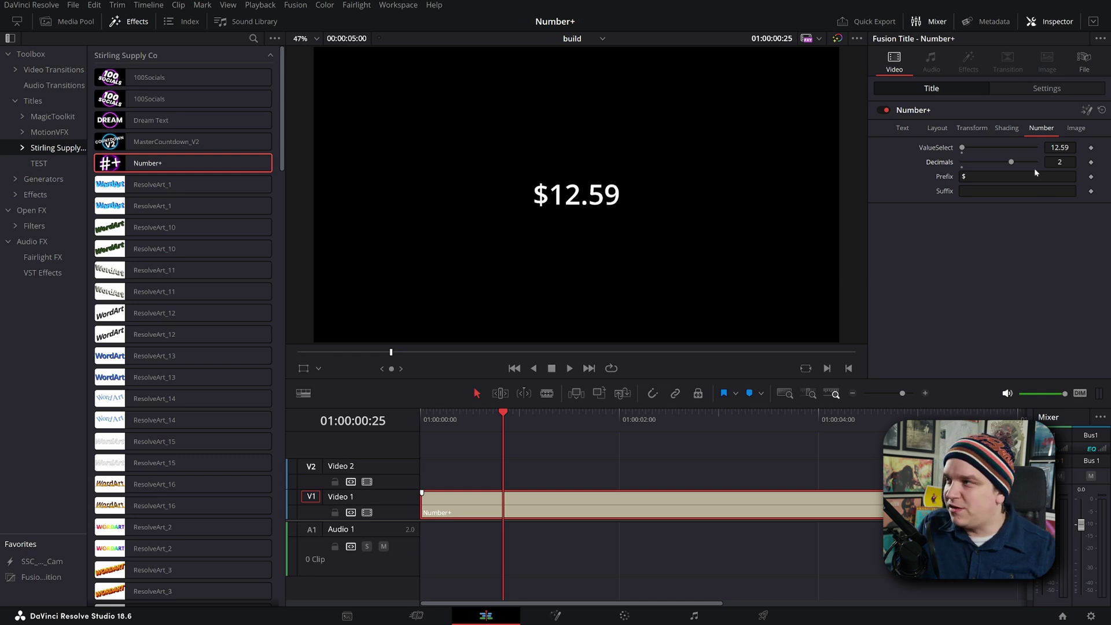
left_click_drag(1013, 164, 1060, 177)
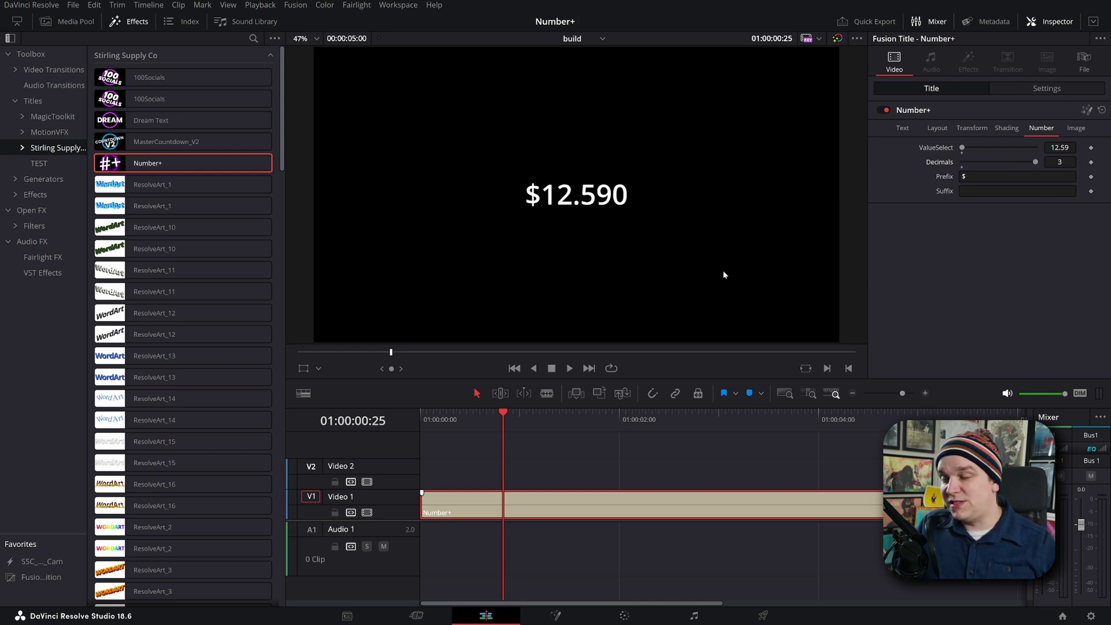
left_click(1062, 147)
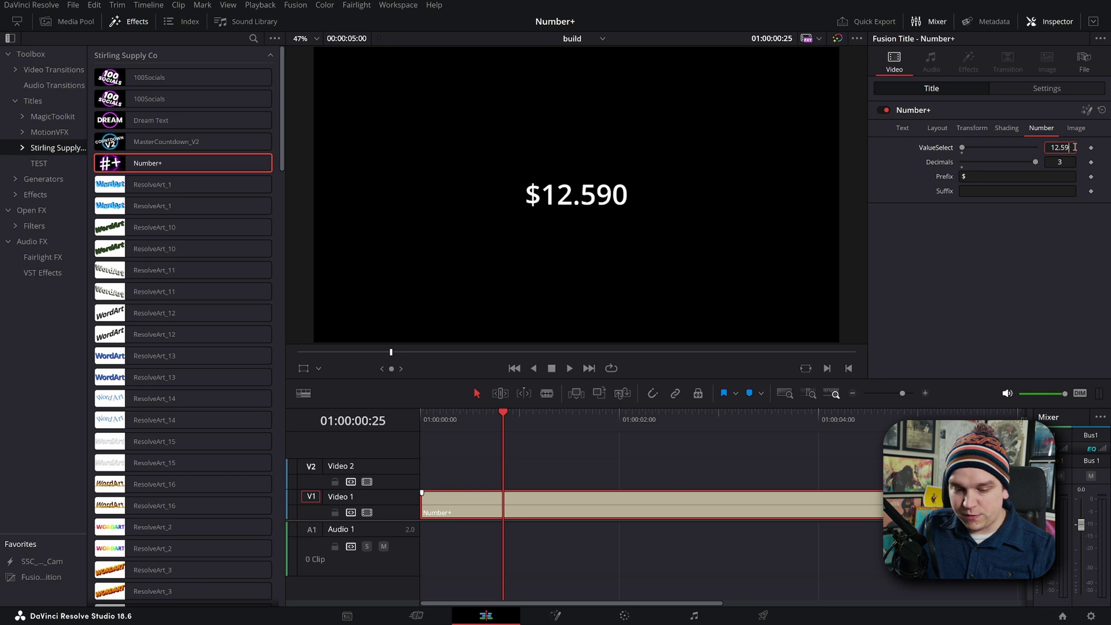
type("2")
key("Return")
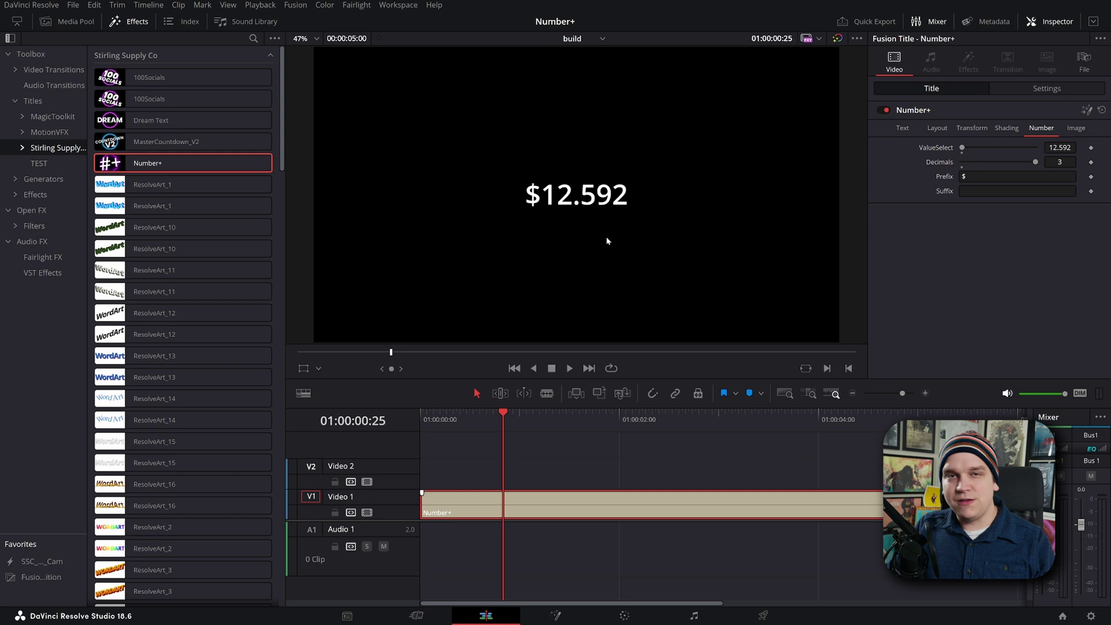
Delete the $ prefix and add a ' Miles' suffix to the counter
left_click(980, 176)
key("BackSpace")
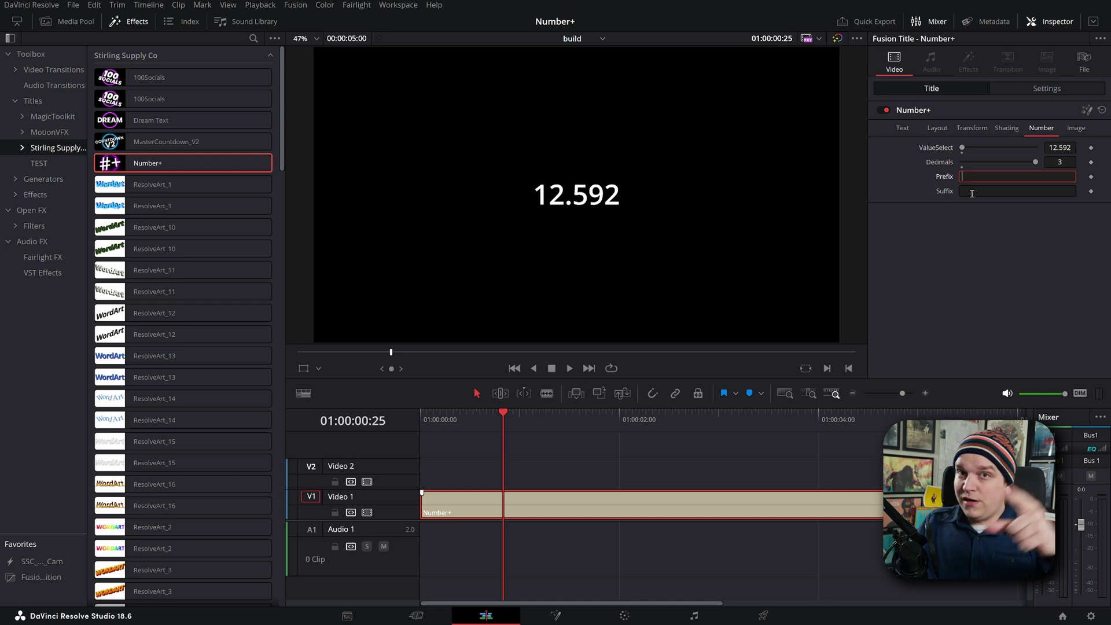
left_click(972, 193)
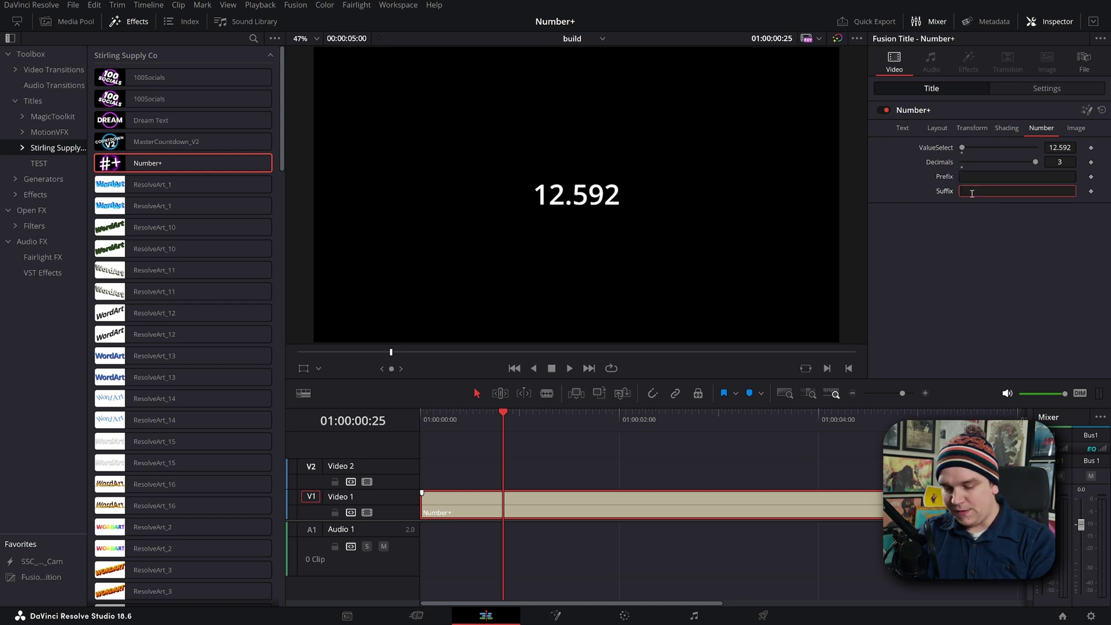
type("Miles")
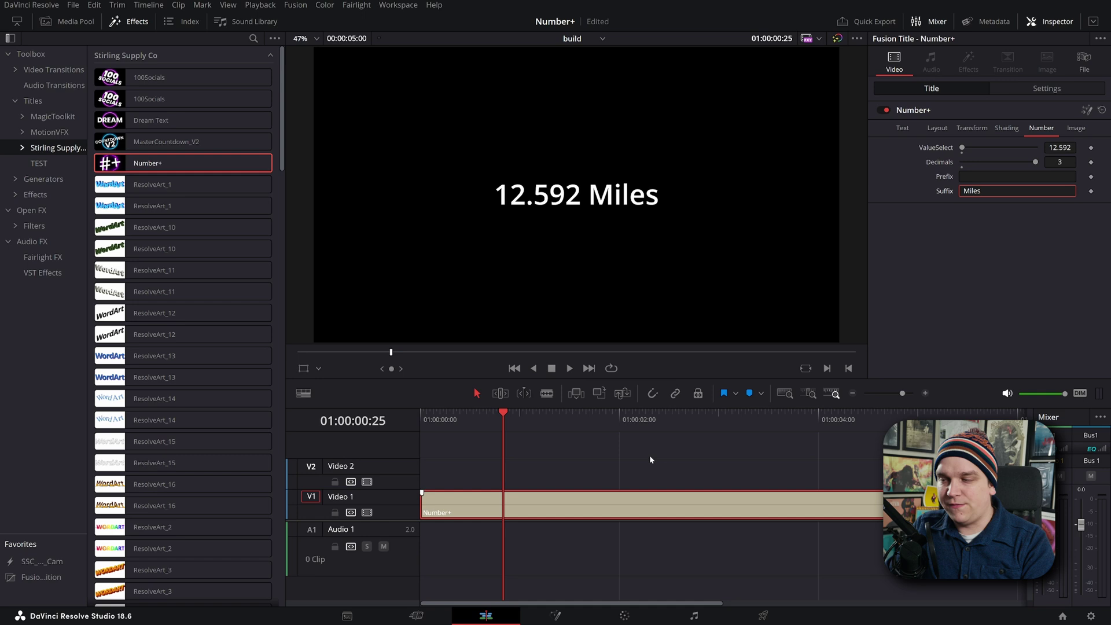
left_click(576, 445)
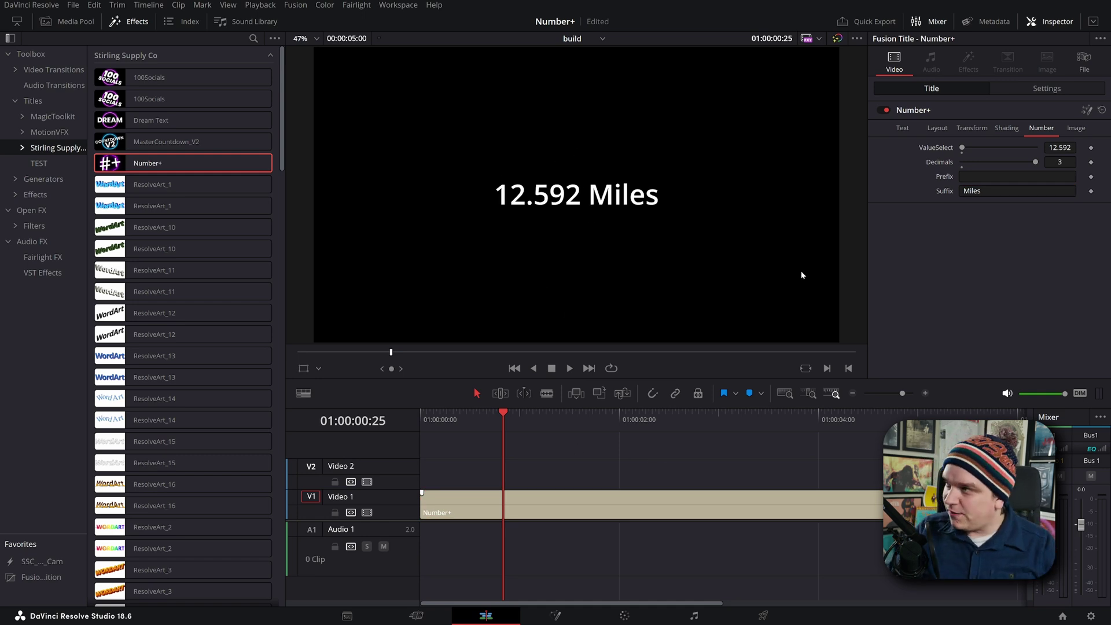
Keyframe ValueSelect and animate it up to 16,000 at 01:00:01:21
left_click(474, 509)
left_click(467, 423)
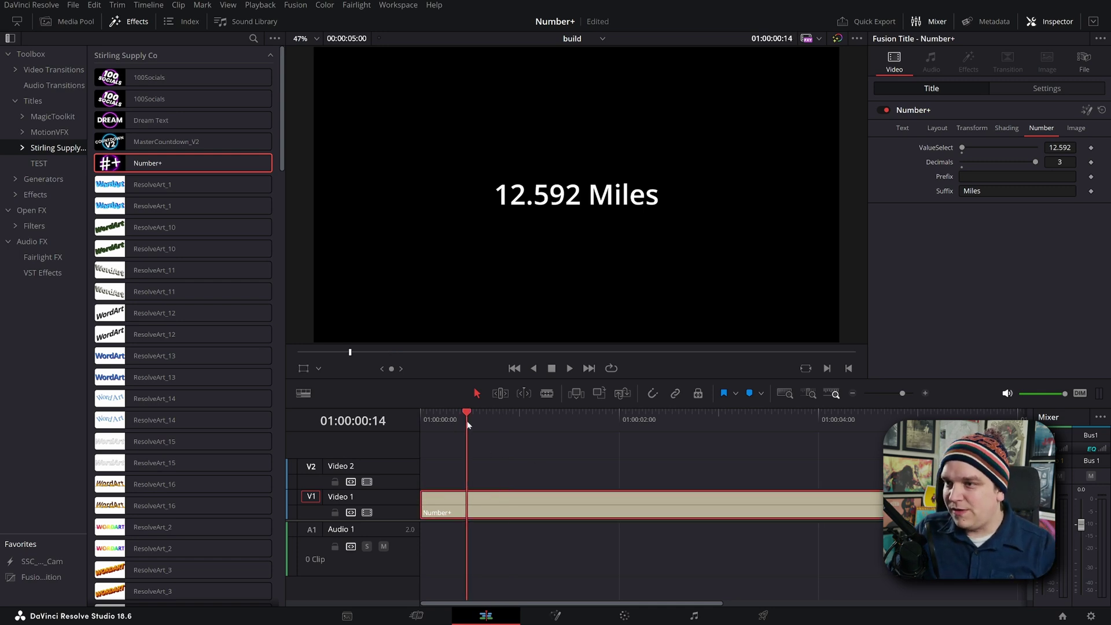
left_click_drag(468, 425, 496, 424)
left_click(1091, 148)
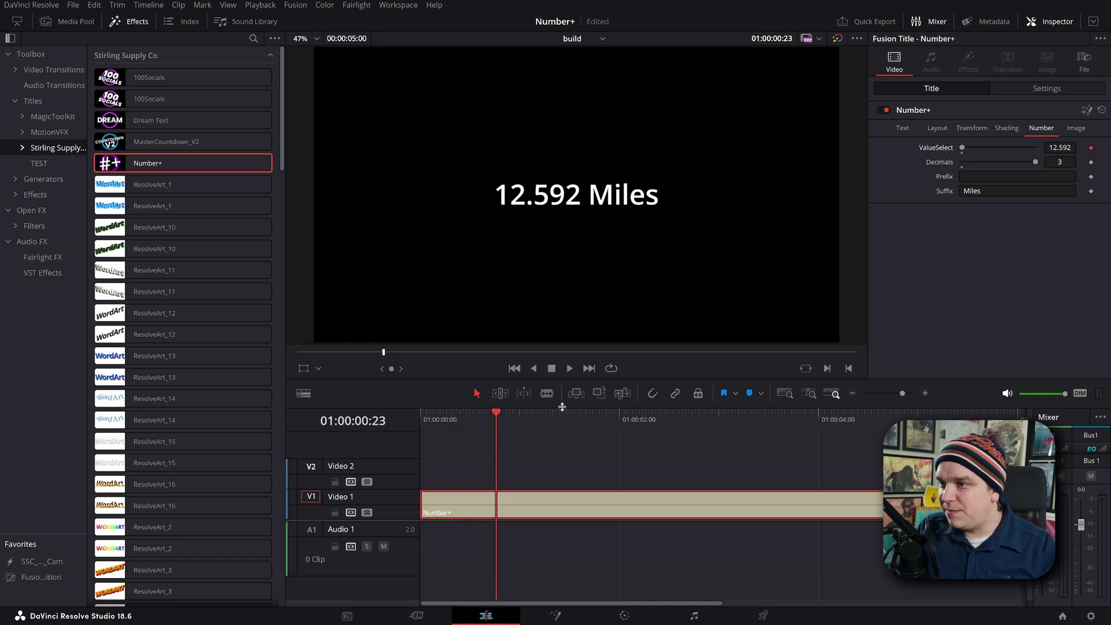
key("shift+Right")
left_click_drag(963, 148, 965, 152)
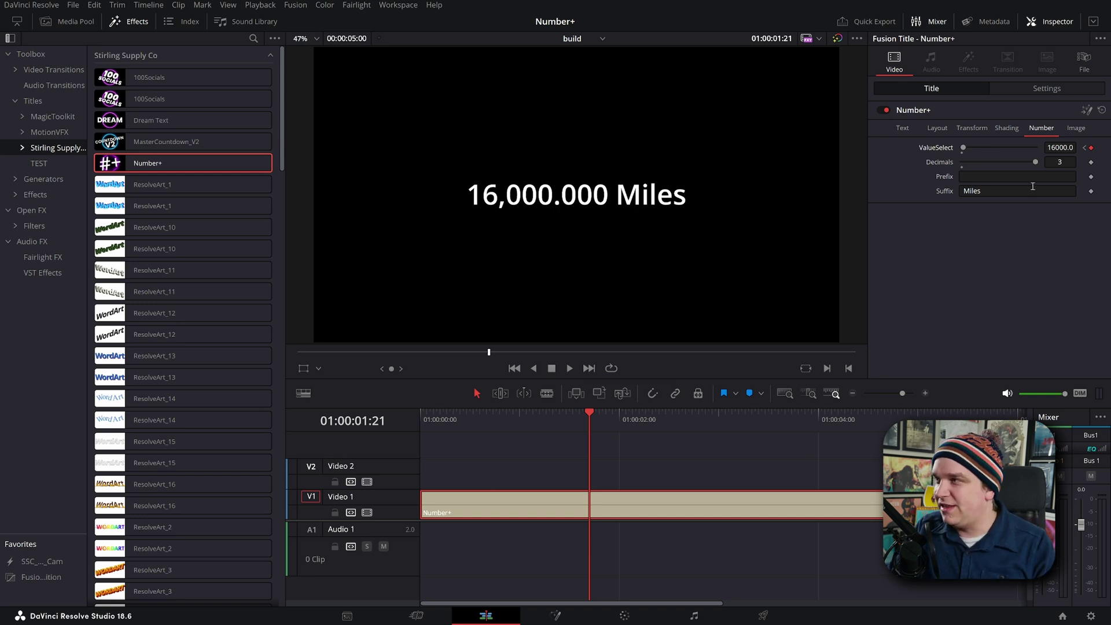
Play back the count-up, then reset the value's animation and set it to 0
left_click(436, 421)
left_click(497, 469)
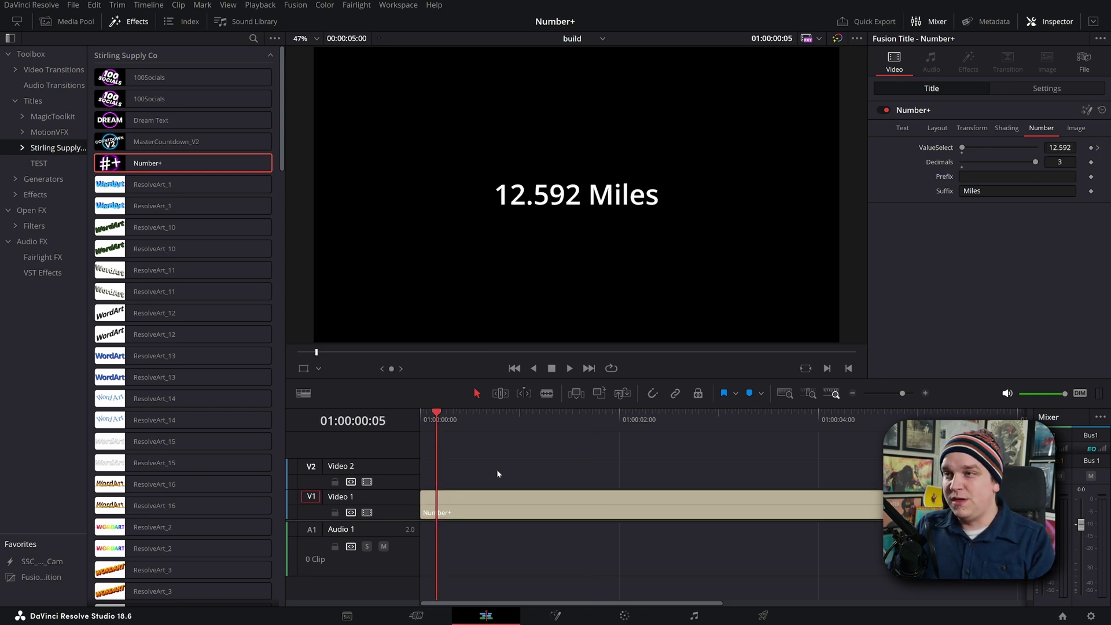
key("space")
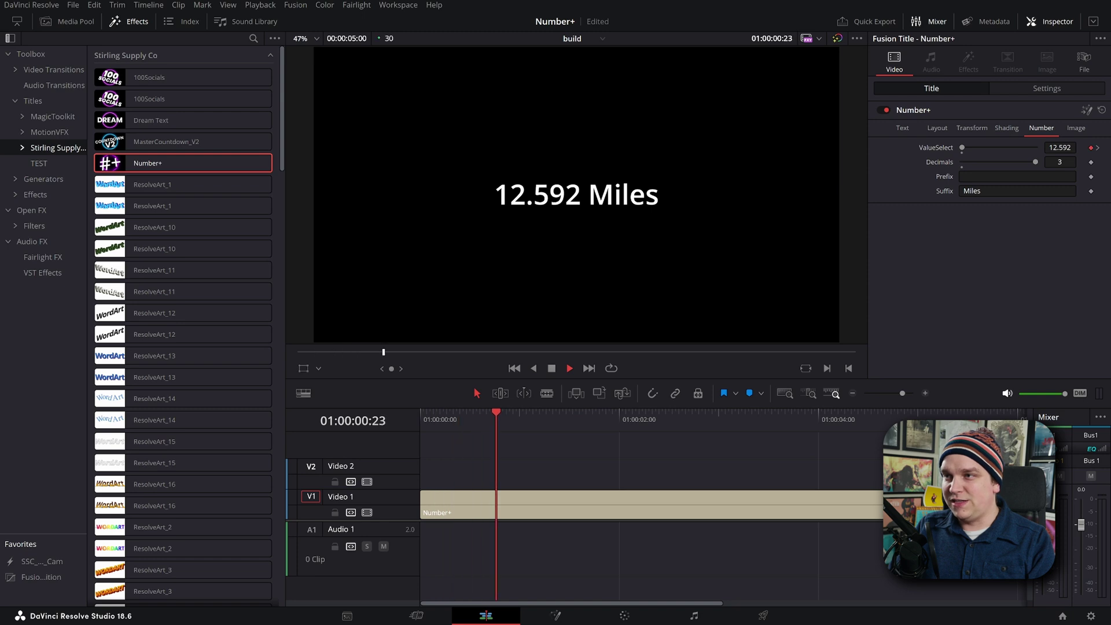
key("space")
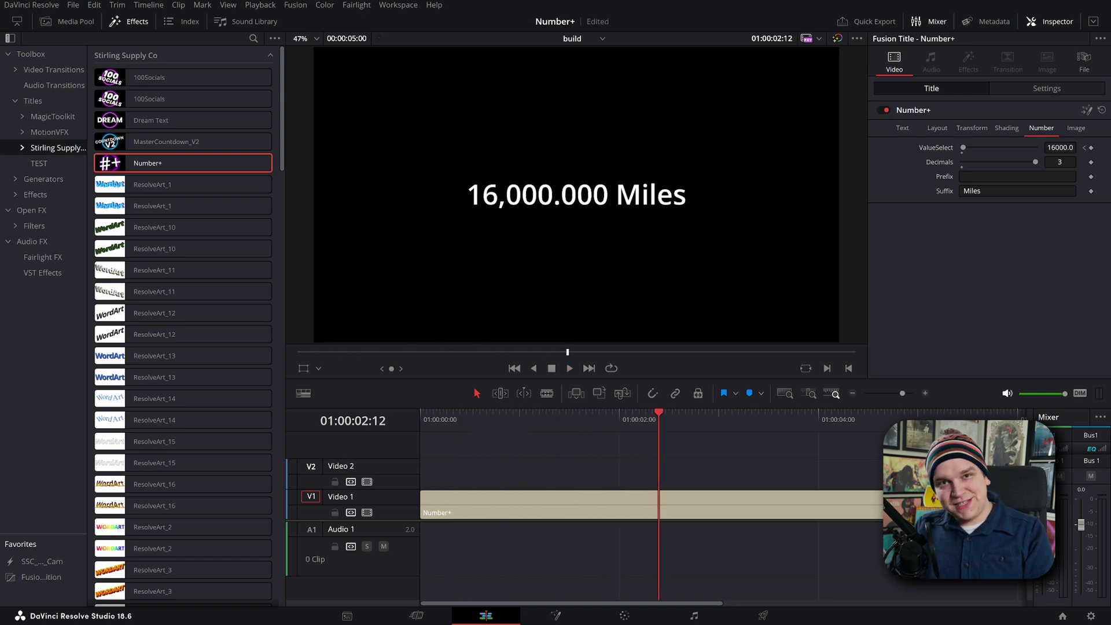
left_click_drag(512, 415, 562, 452)
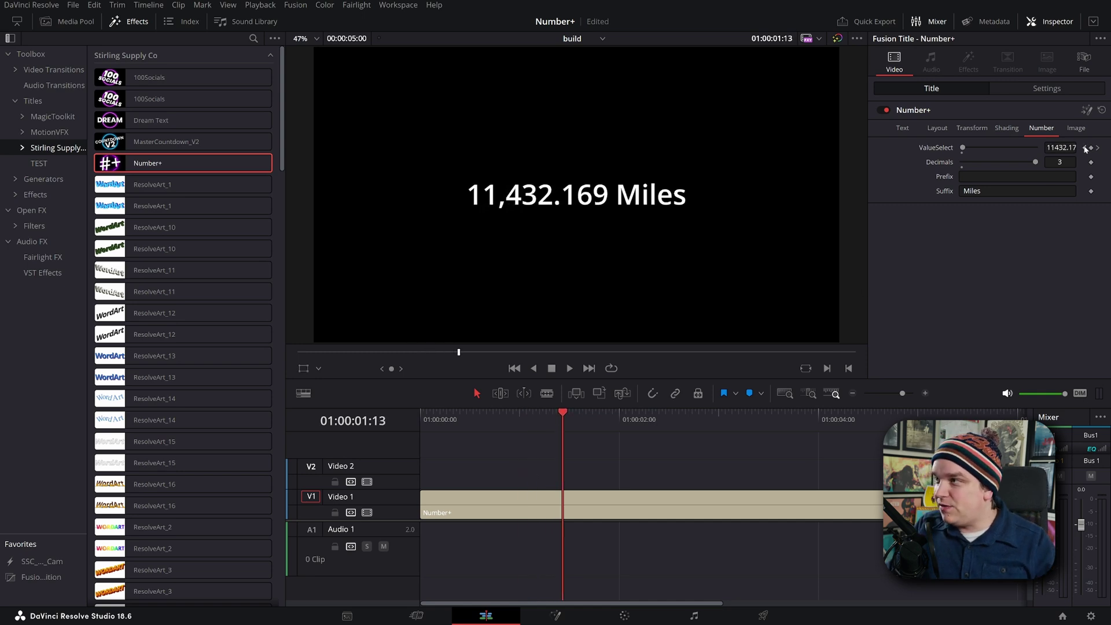
double_click(937, 147)
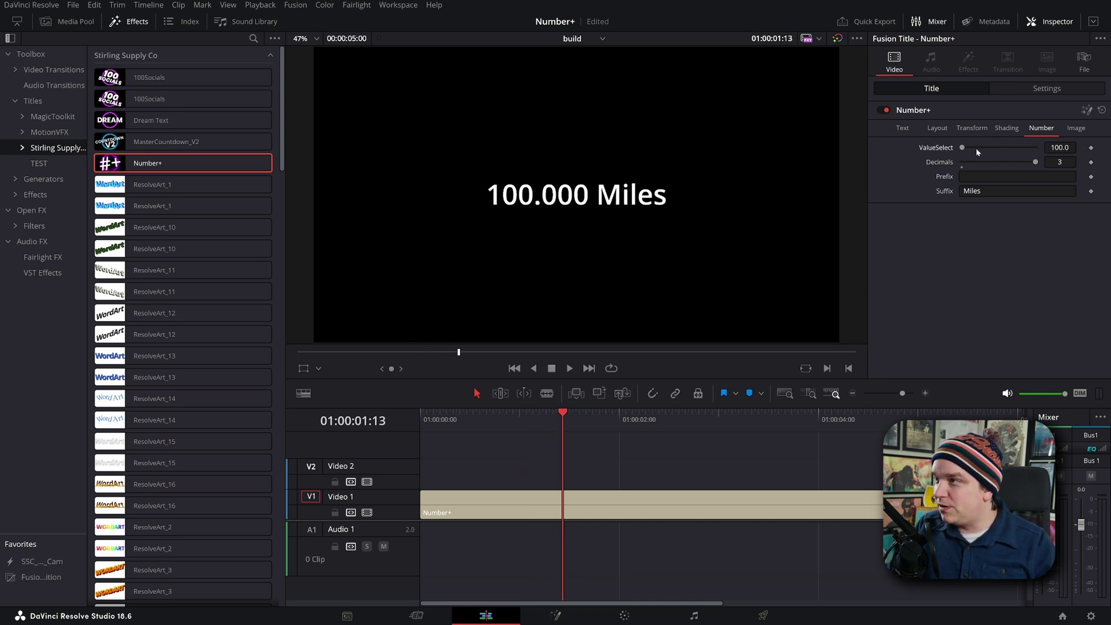
left_click_drag(976, 148, 764, 194)
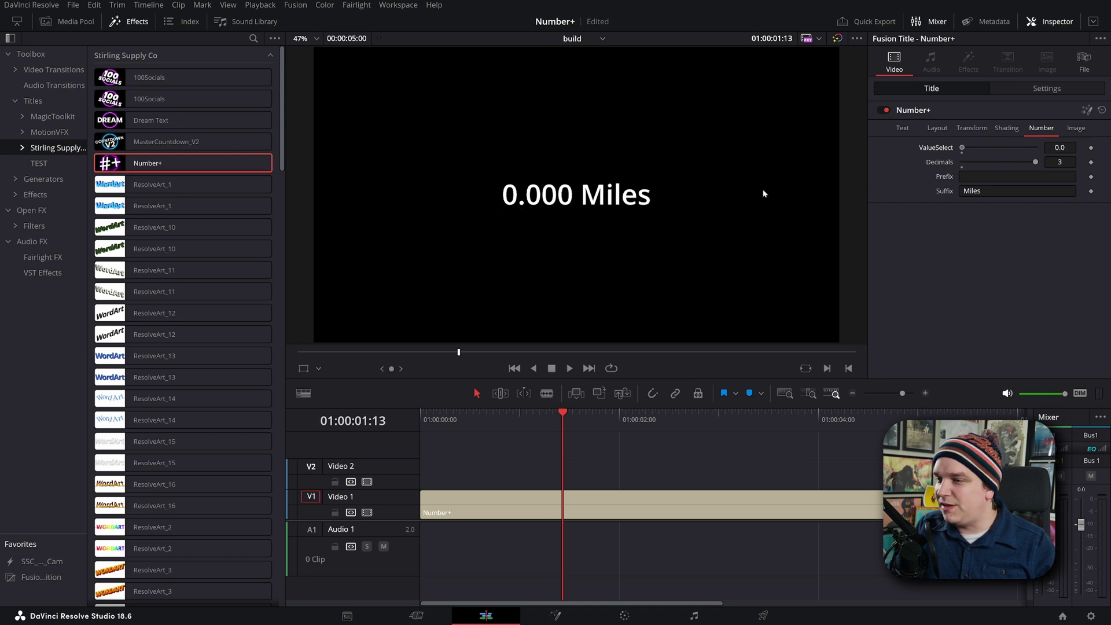
Replace the old V1 clip with a fresh Number+ title
left_click(587, 503)
key("Delete")
left_click_drag(142, 168, 439, 515)
left_click(475, 429)
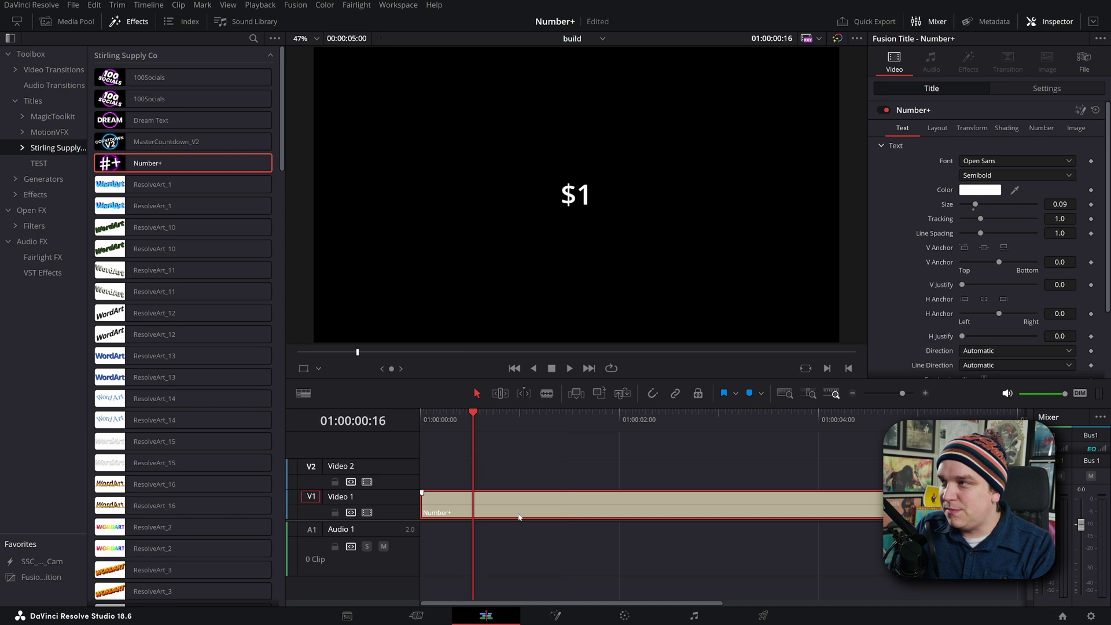
Set 2 decimals, count up to $4.25 at 01:00:02:20, preview it, and save
left_click(1040, 129)
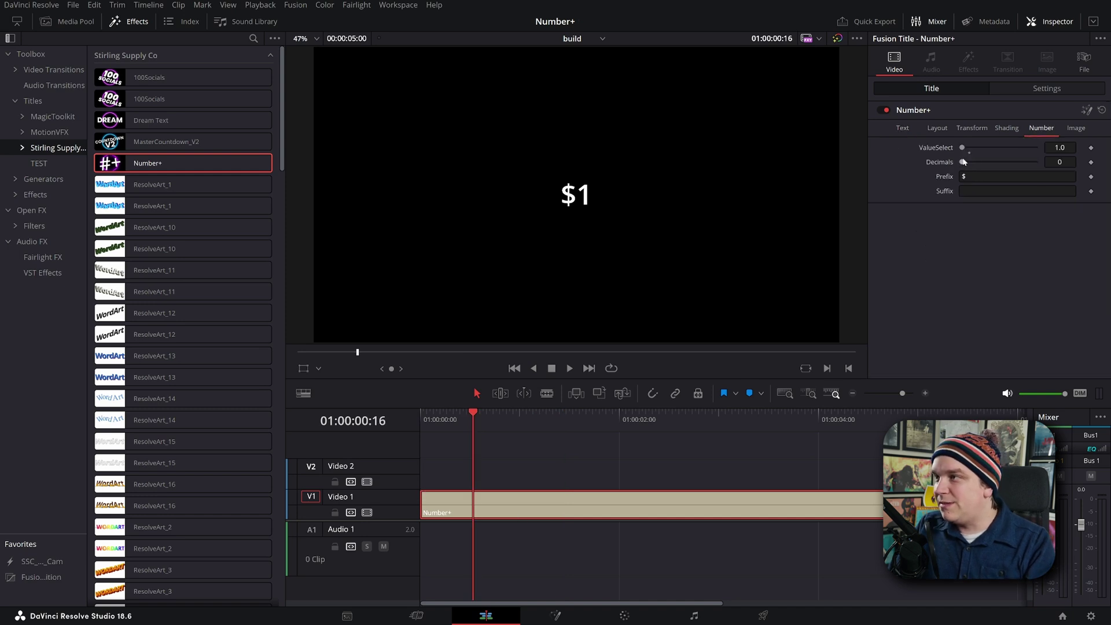
left_click_drag(988, 166, 1003, 166)
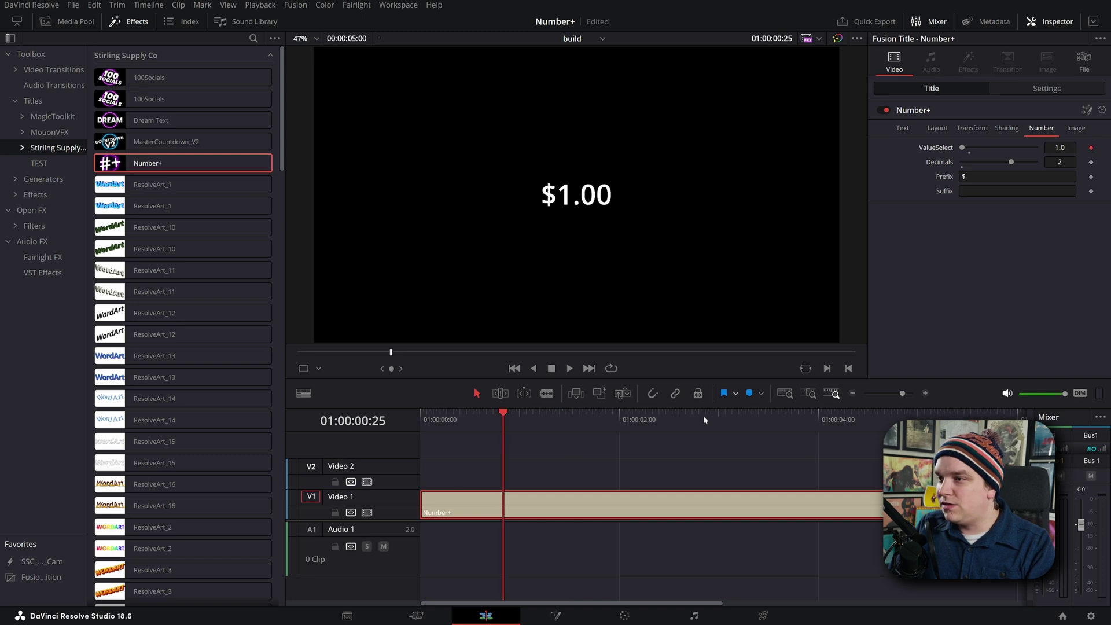
left_click(685, 425)
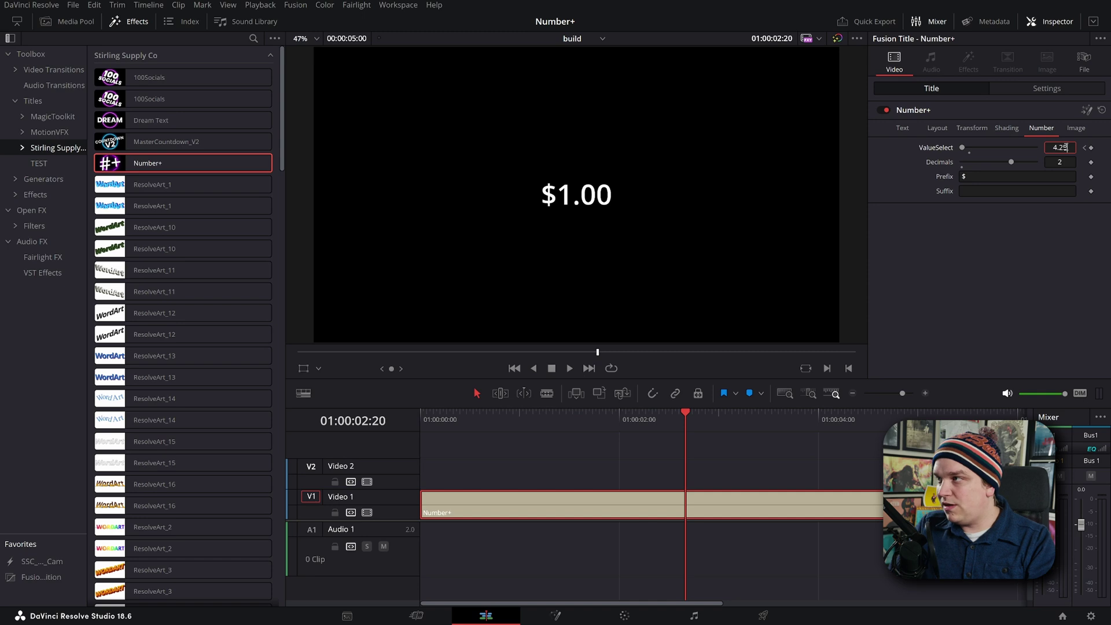
left_click(433, 421)
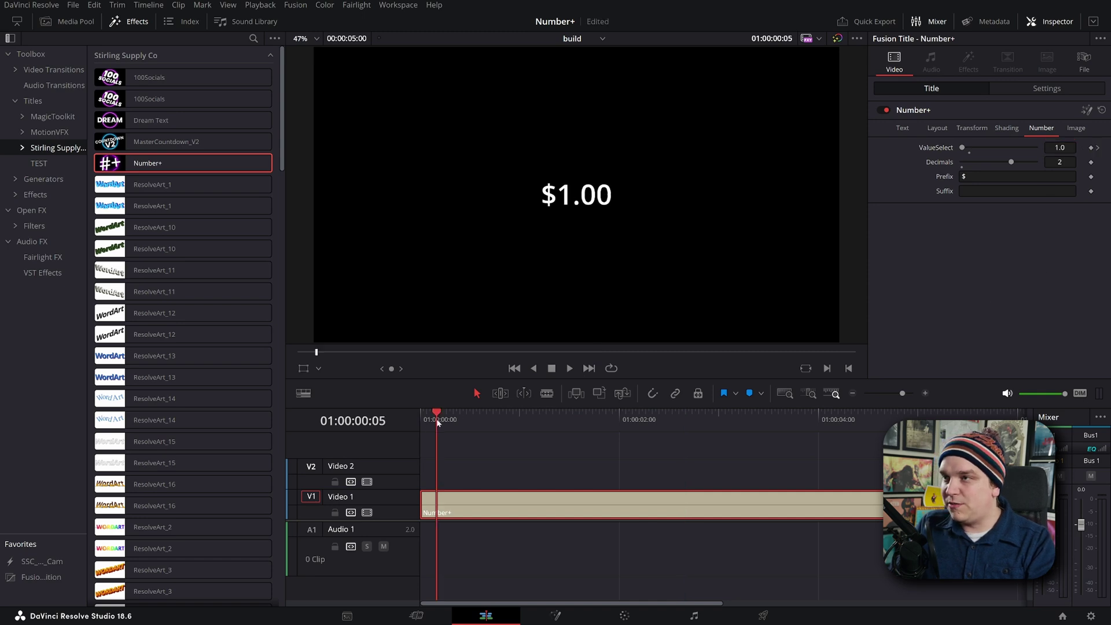
key("space")
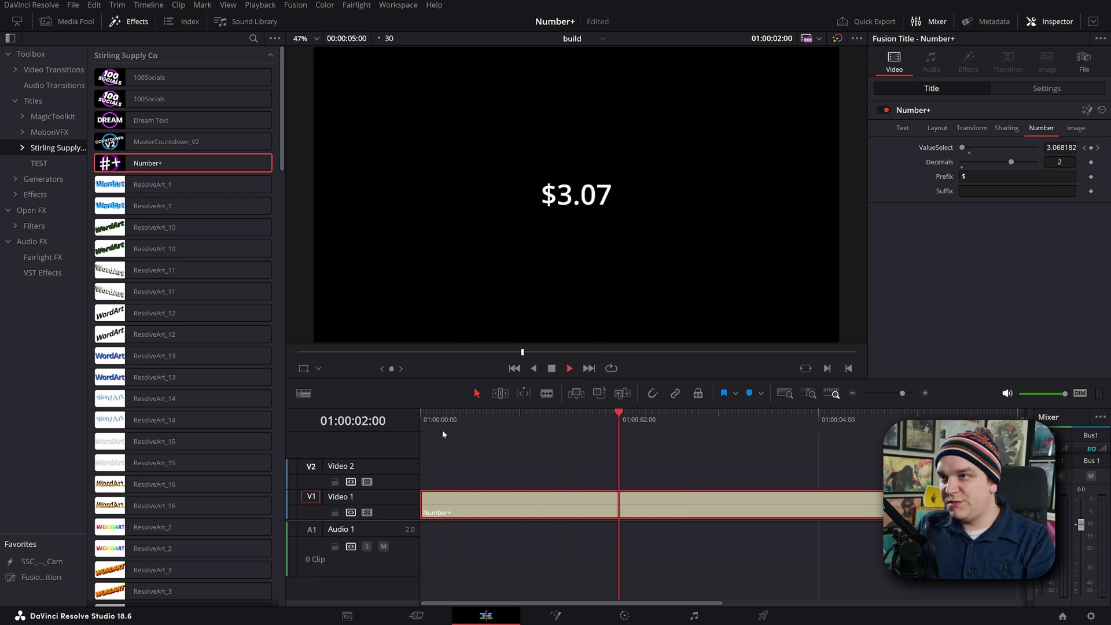
left_click(499, 457)
key("ctrl+s")
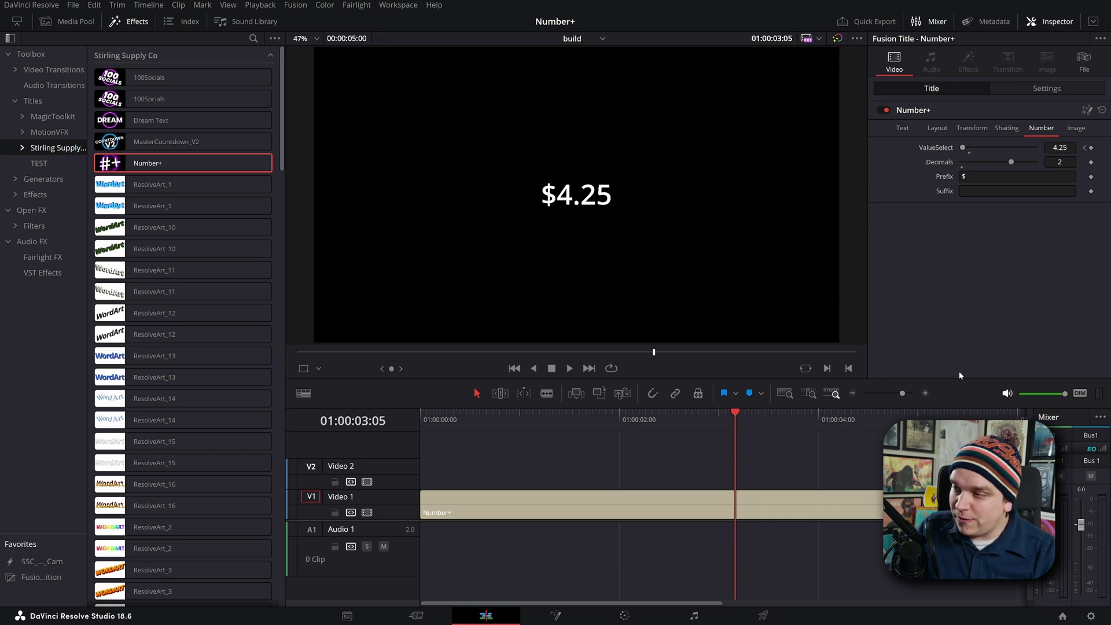
Enable shading element 2 as a solid block behind the characters
left_click(1004, 128)
left_click(980, 162)
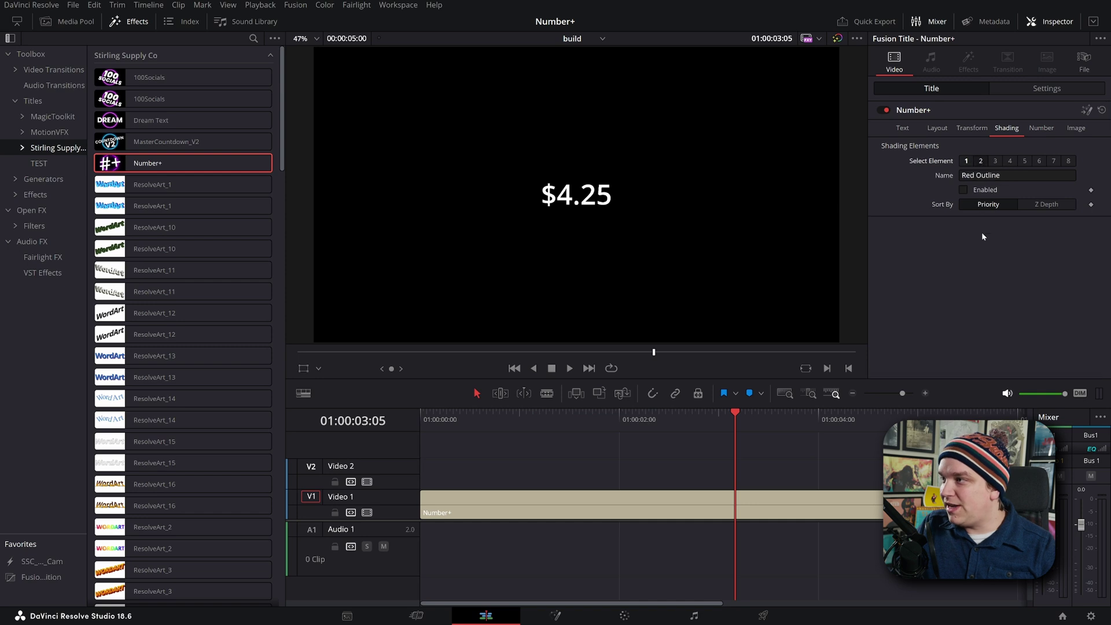
left_click(971, 190)
scroll(970, 249, "down", 2)
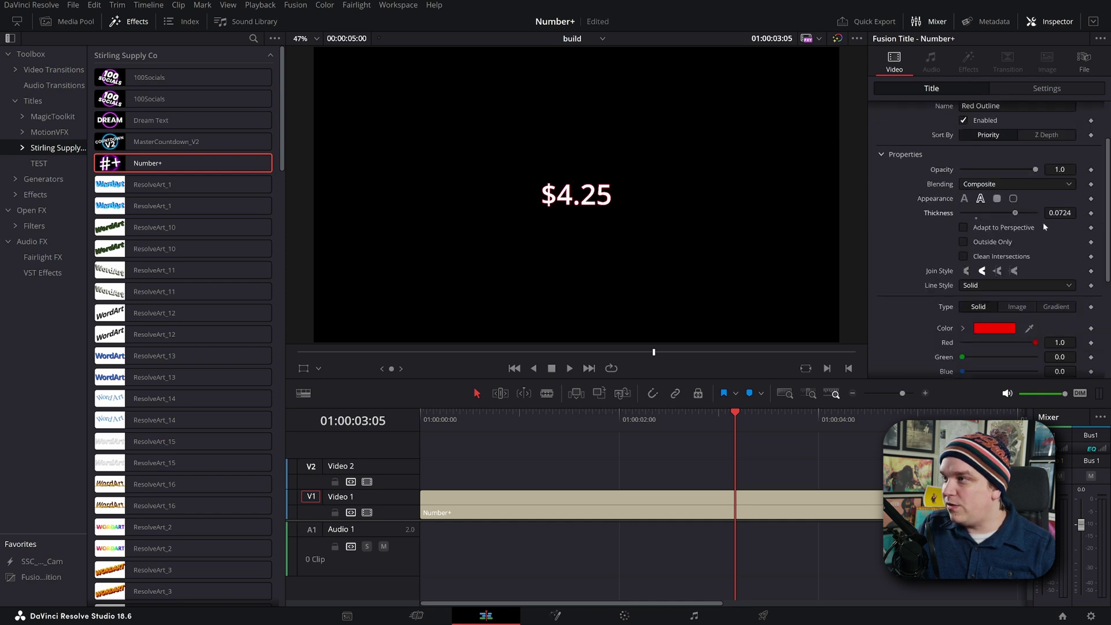
left_click(996, 199)
scroll(1028, 171, "up", 2)
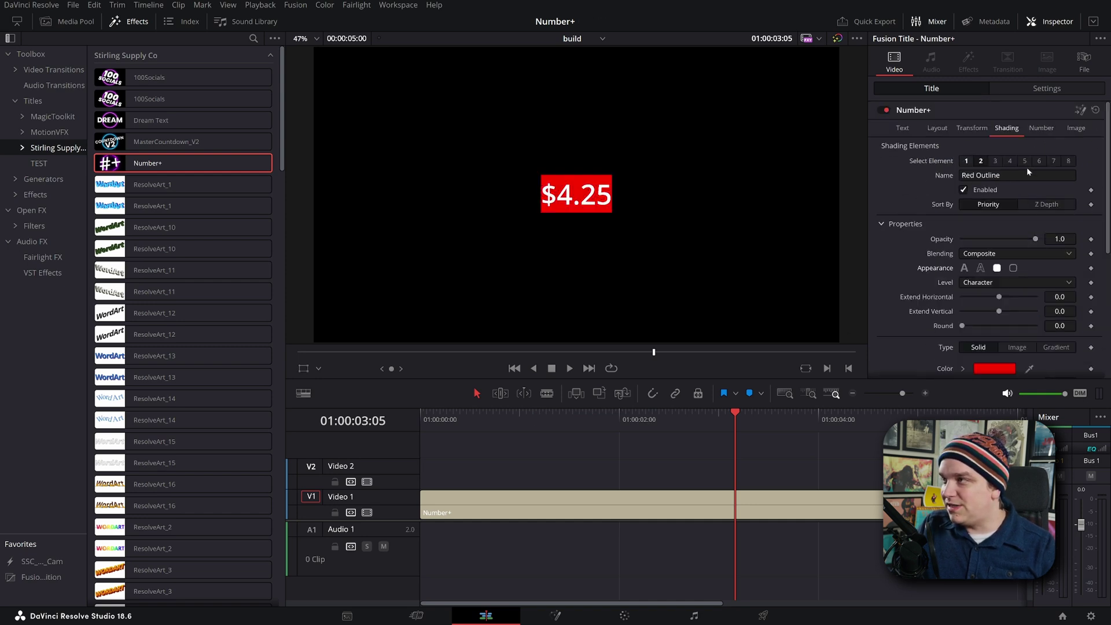
Raise the end value to 811 and make the orange box cover the whole text
left_click(1041, 128)
left_click_drag(958, 147, 1016, 151)
left_click(1007, 127)
scroll(991, 292, "down", 2)
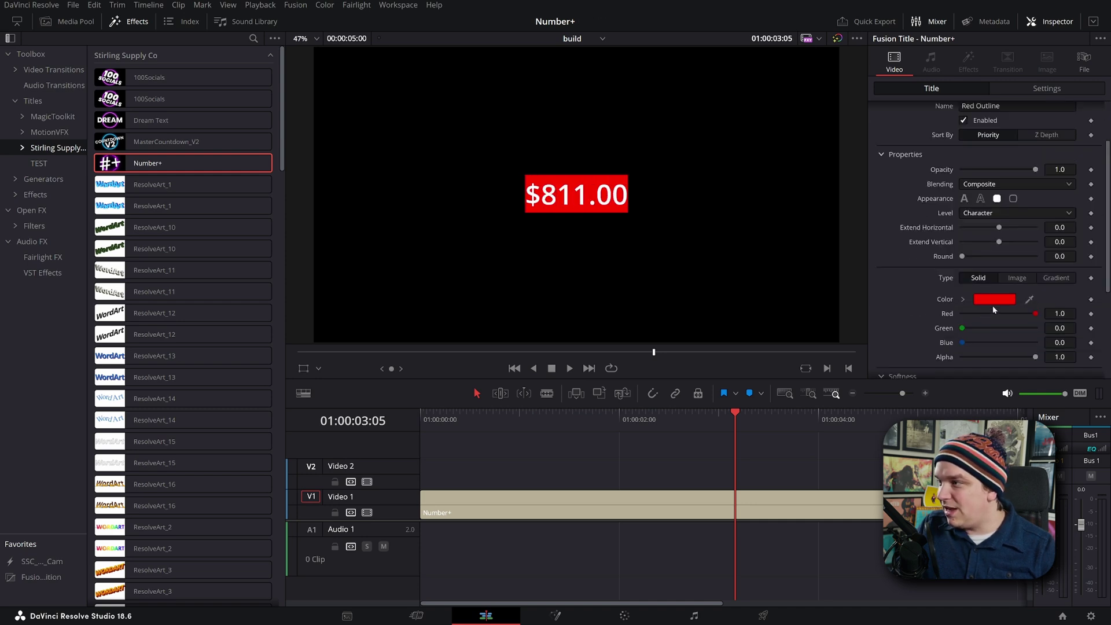
left_click(1017, 213)
left_click(1001, 228)
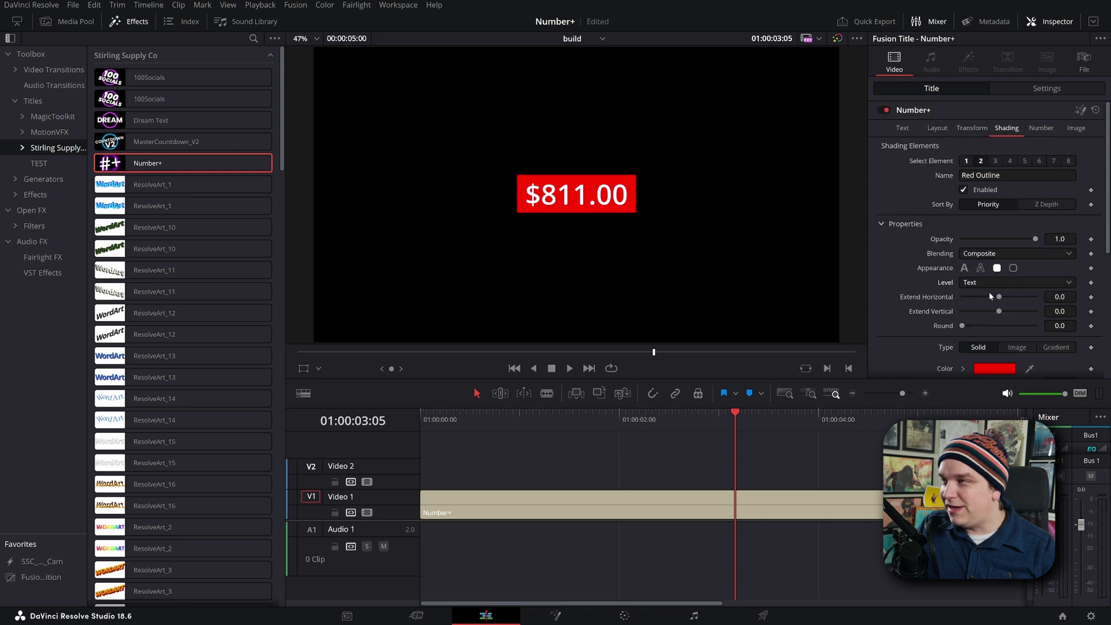
scroll(988, 291, "down", 1)
left_click_drag(969, 359, 992, 367)
scroll(994, 283, "up", 1)
Widen the text tracking of $811.00 to 1.102
left_click(937, 128)
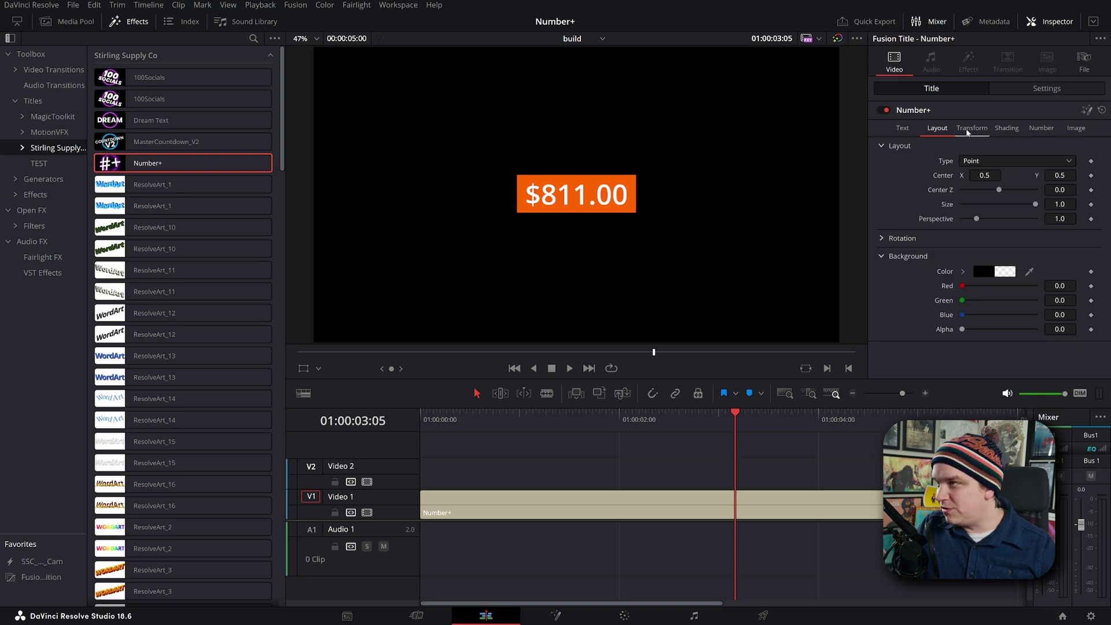
left_click(902, 129)
scroll(998, 353, "down", 4)
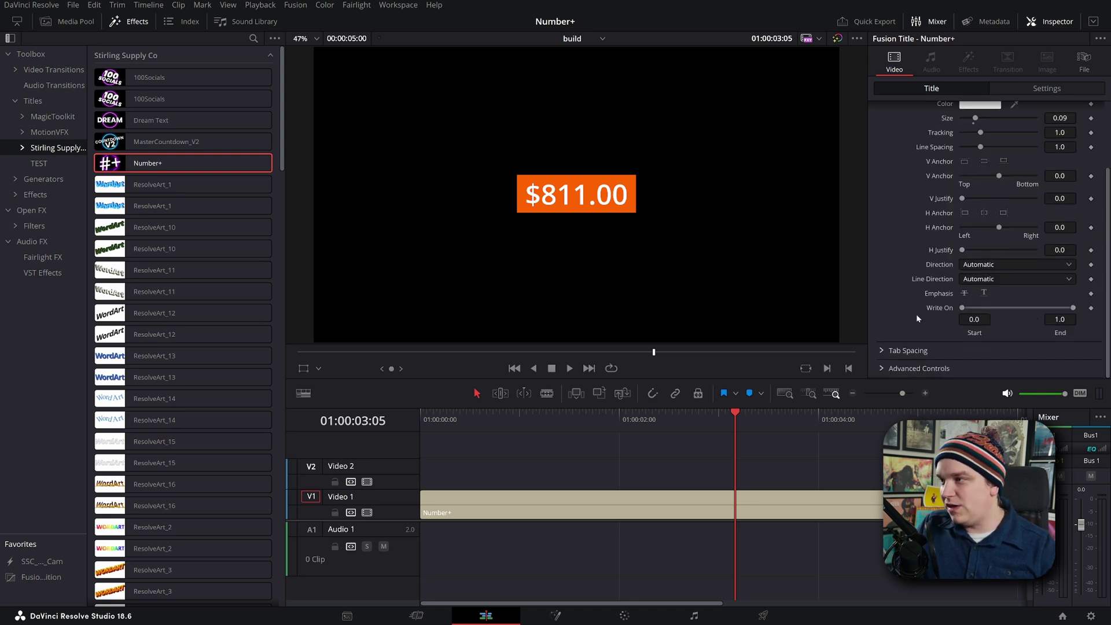
scroll(909, 324, "up", 4)
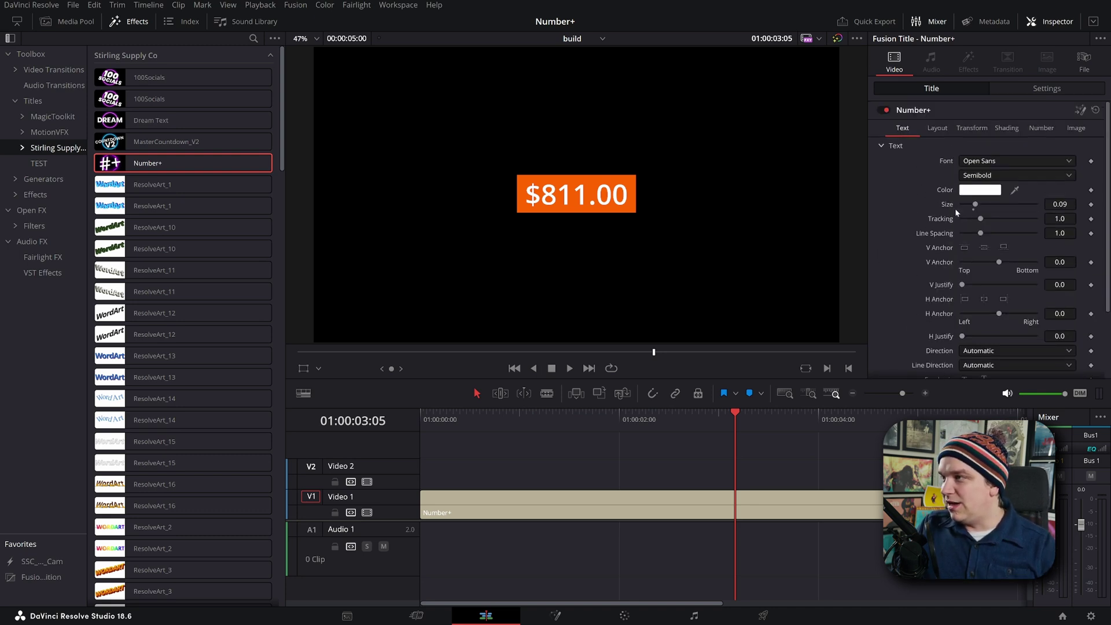
left_click_drag(980, 218, 981, 220)
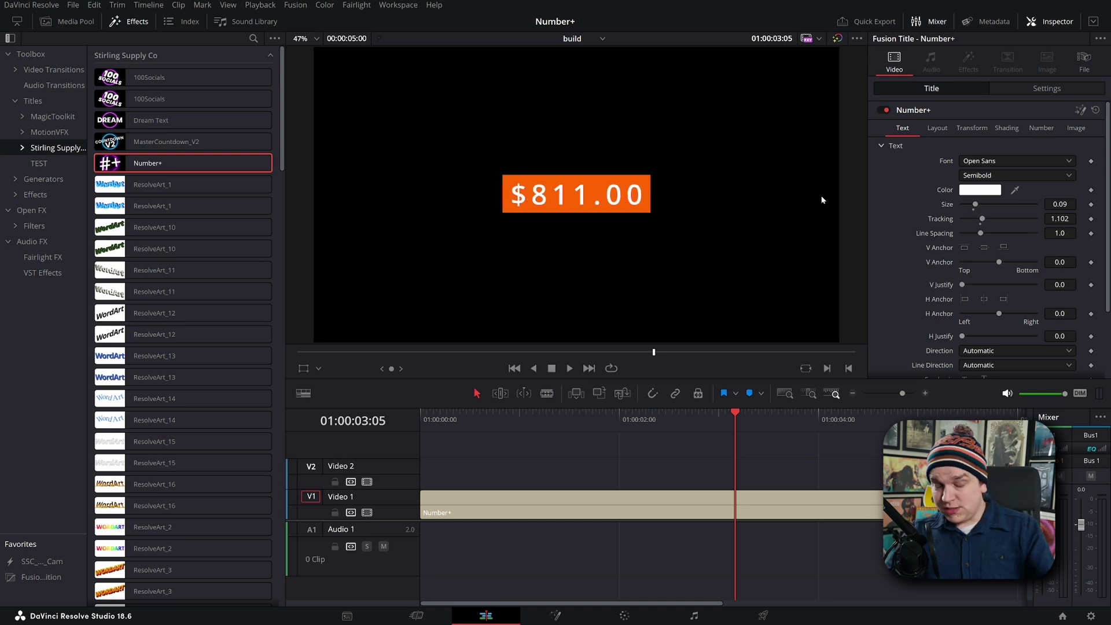